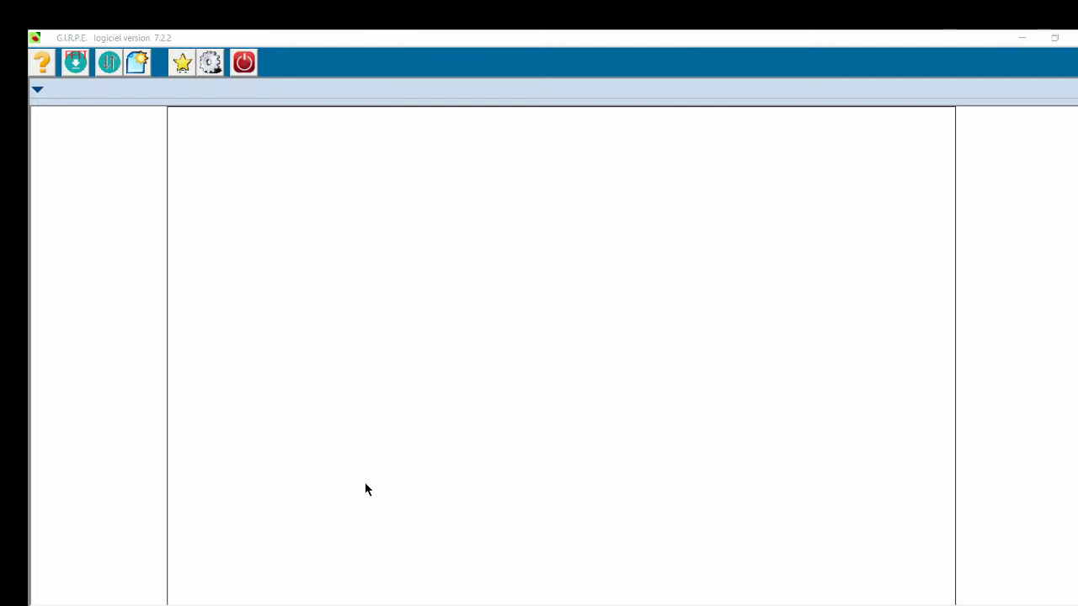
Save the default organisation settings with committee SEINE MARITIME, league NORMANDIE and zone ZONE 6 (BN-HN-NPC-PI).
click(210, 64)
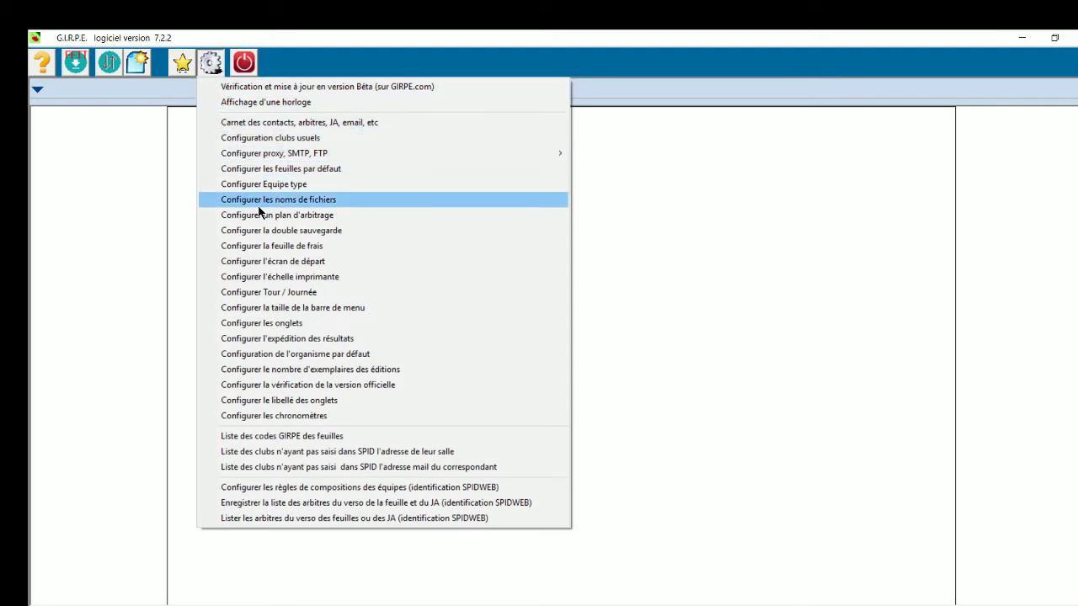
click(317, 357)
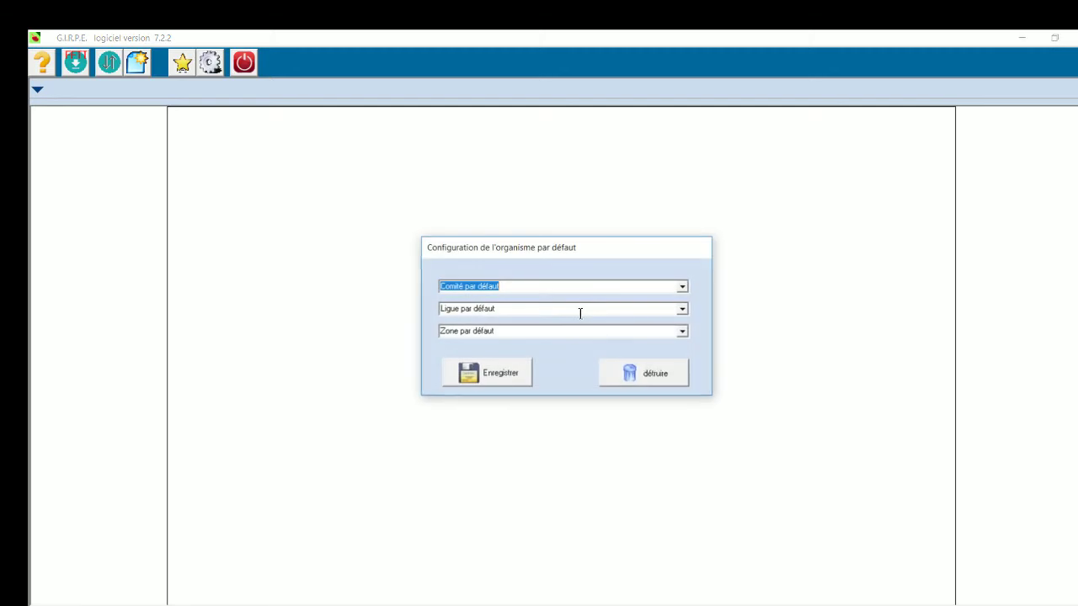
click(684, 287)
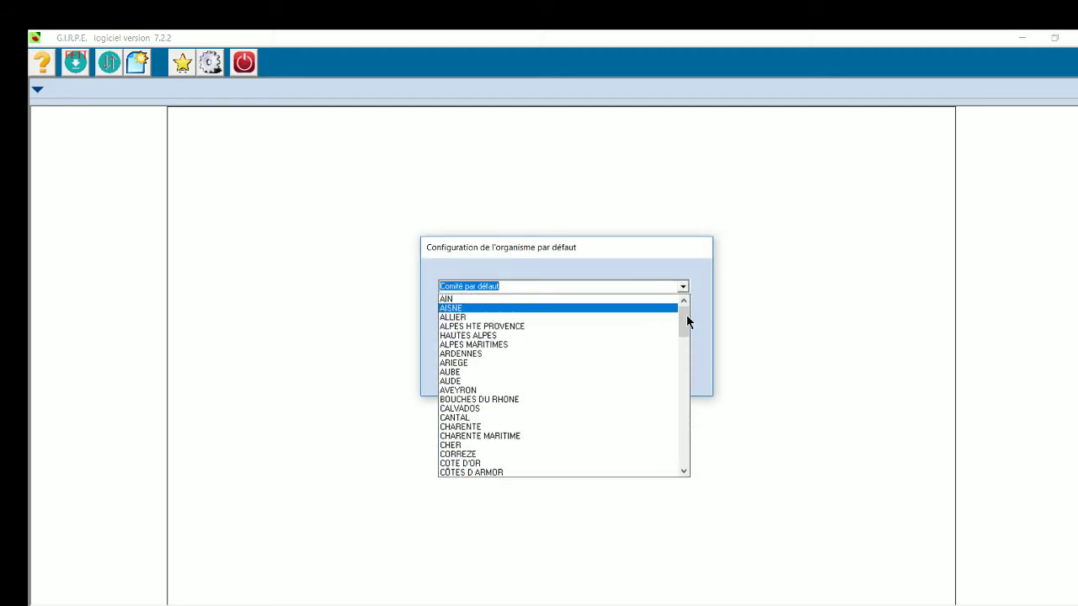
drag(687, 320, 678, 401)
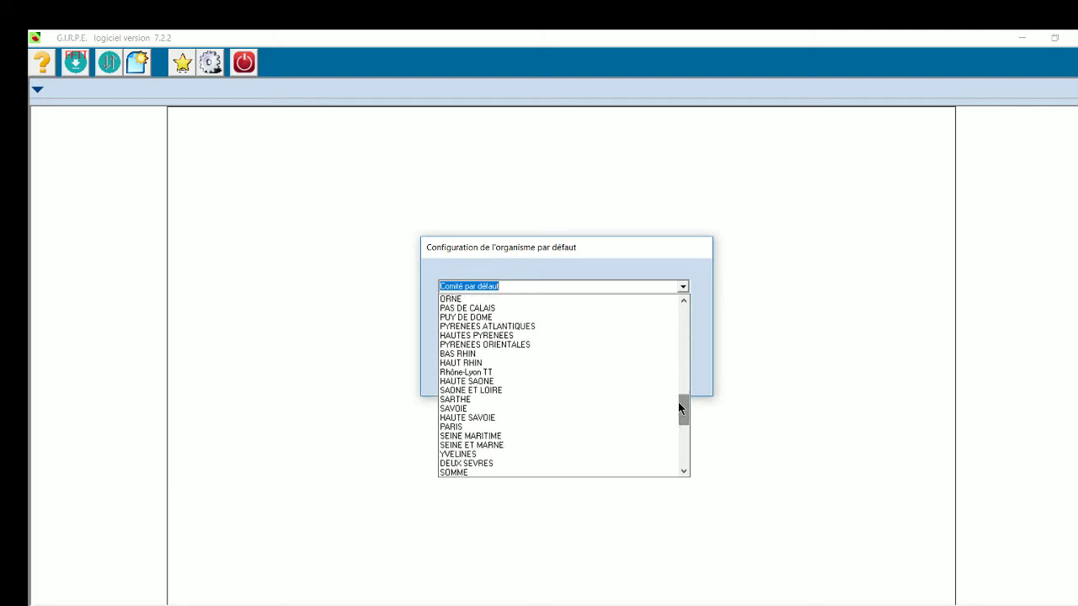
click(556, 437)
click(682, 310)
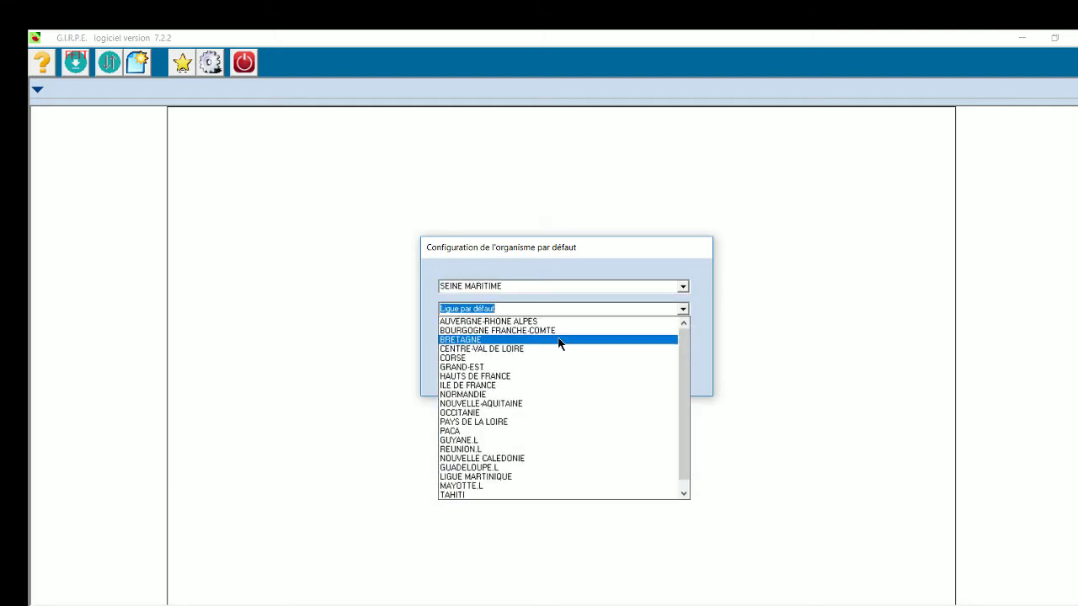
click(494, 395)
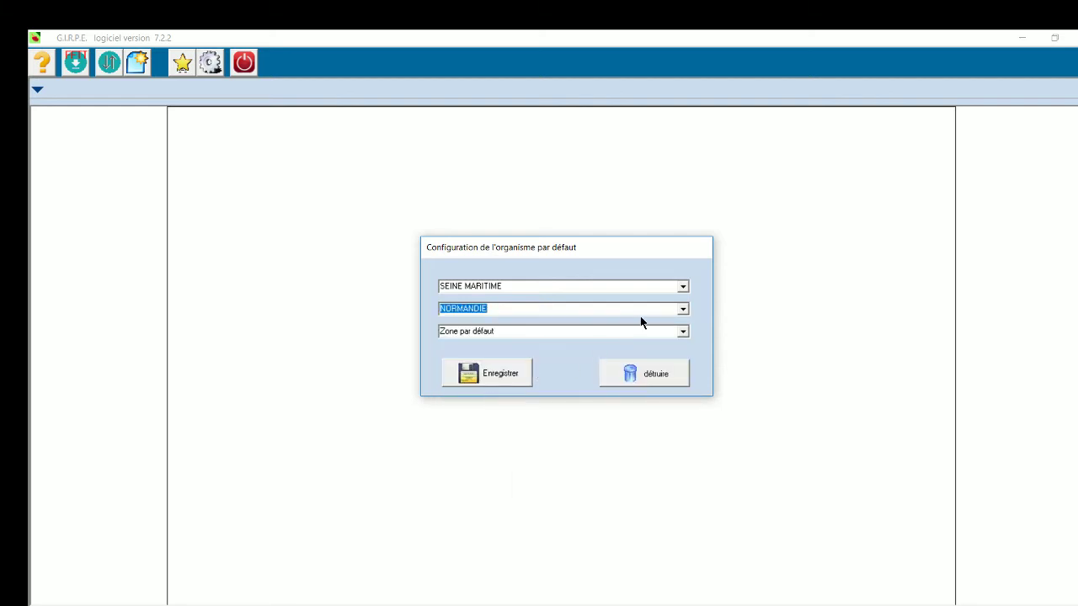
click(683, 332)
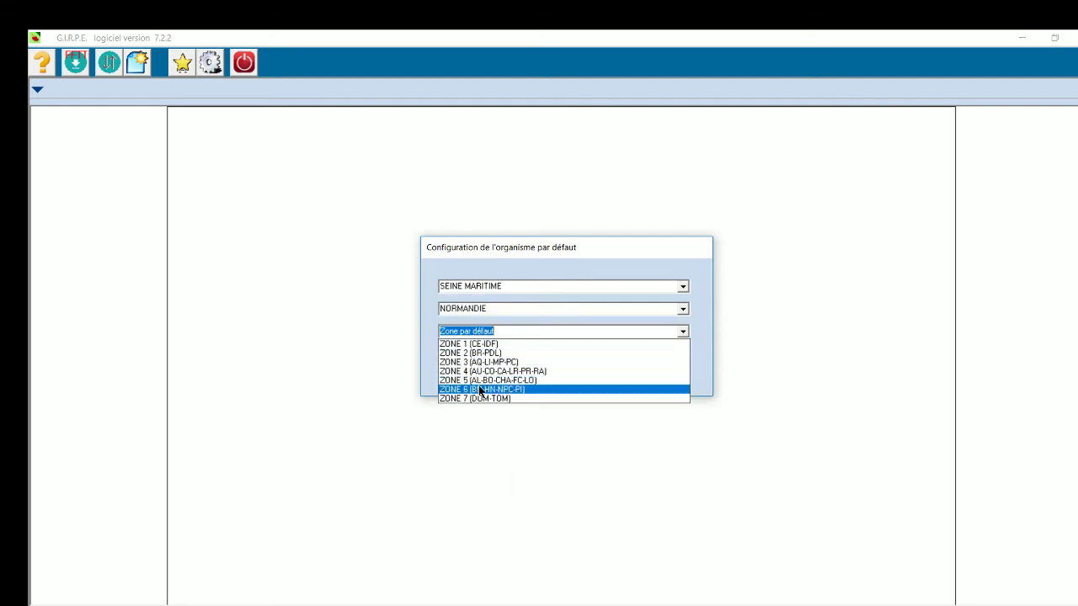
click(477, 386)
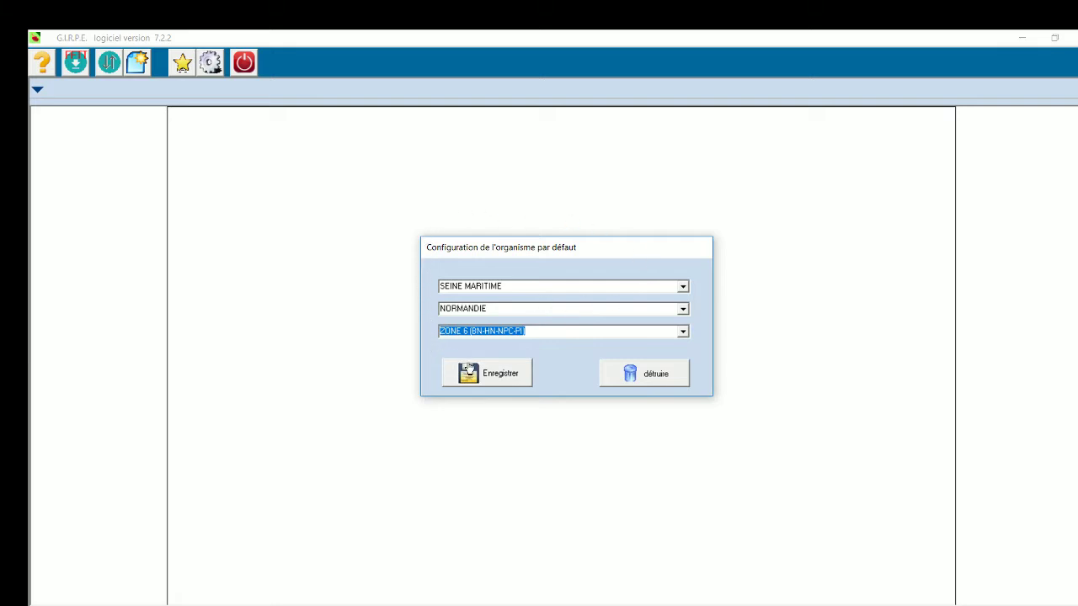
click(469, 370)
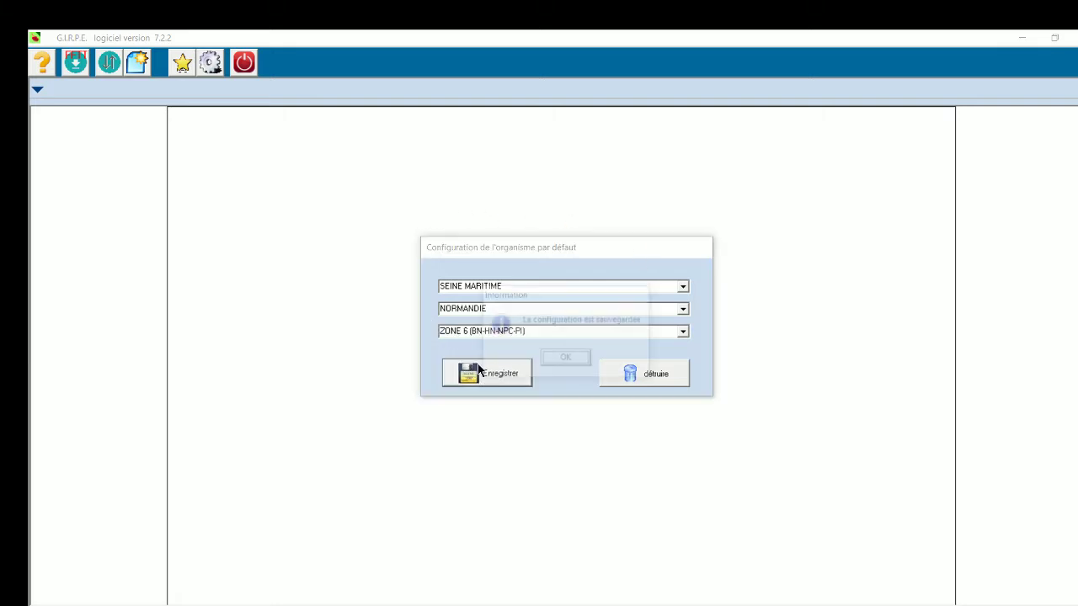
click(566, 359)
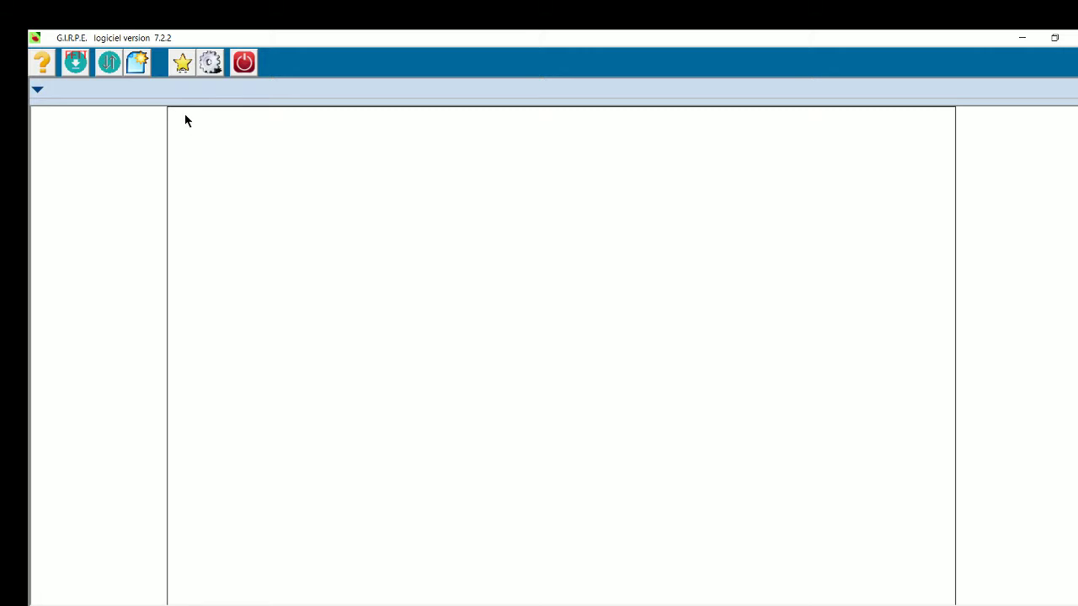
Download the PAPMR base from the server and acknowledge the download.
click(182, 63)
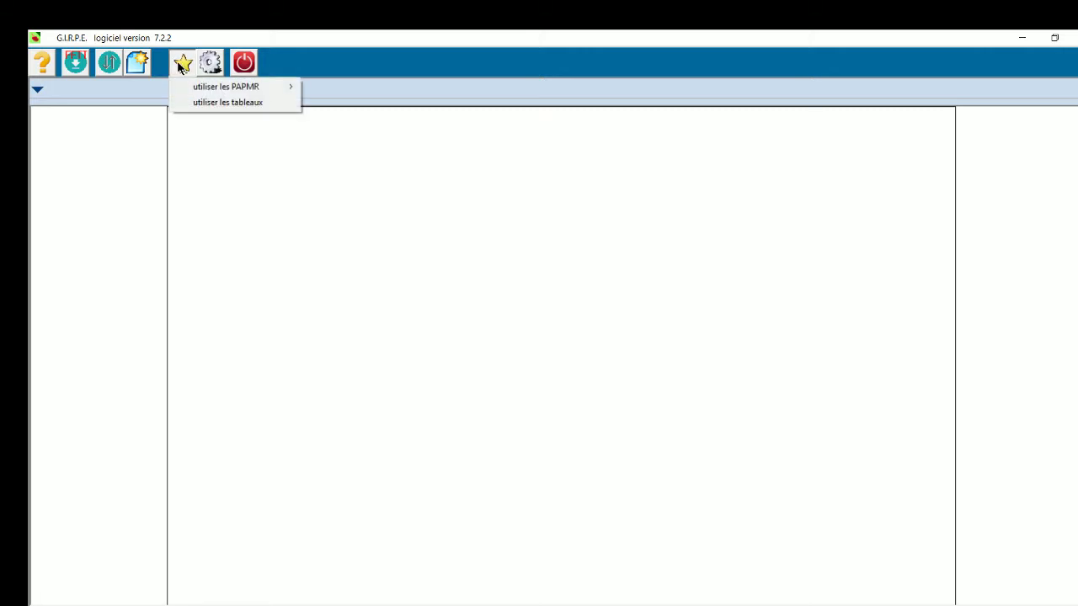
mouse_move(221, 90)
mouse_move(341, 89)
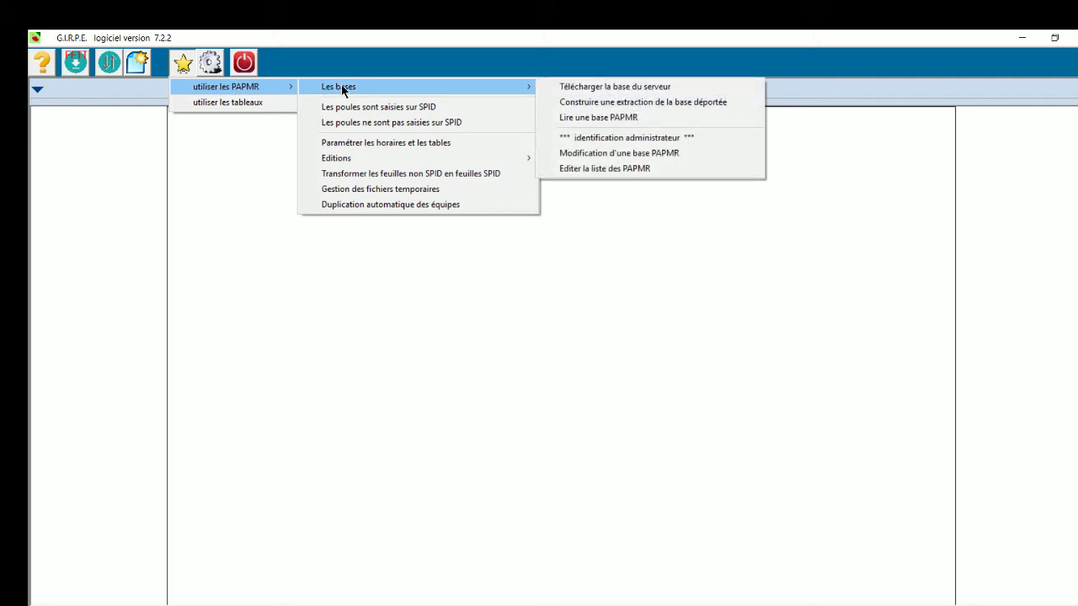
click(622, 88)
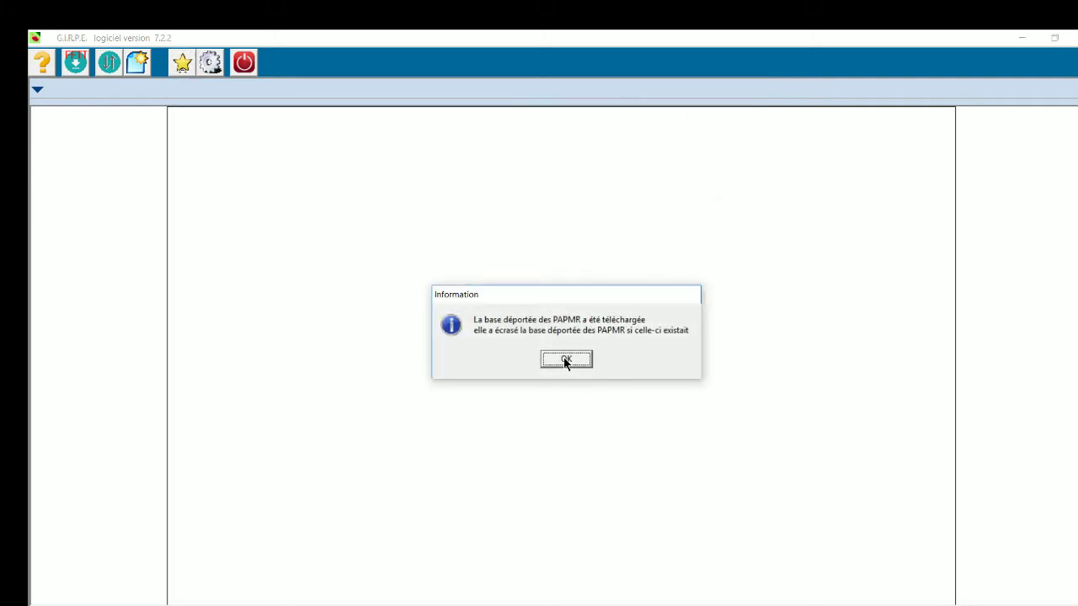
click(565, 359)
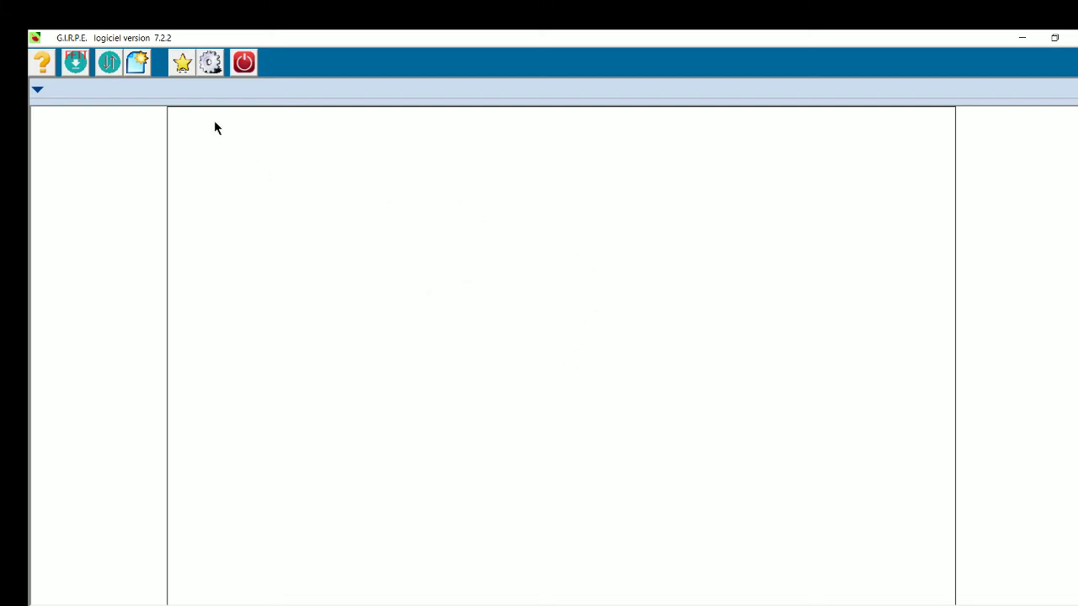
Open the basePAPMRD.gpap base for reading, review its PAPMR entries, and close the list.
click(182, 62)
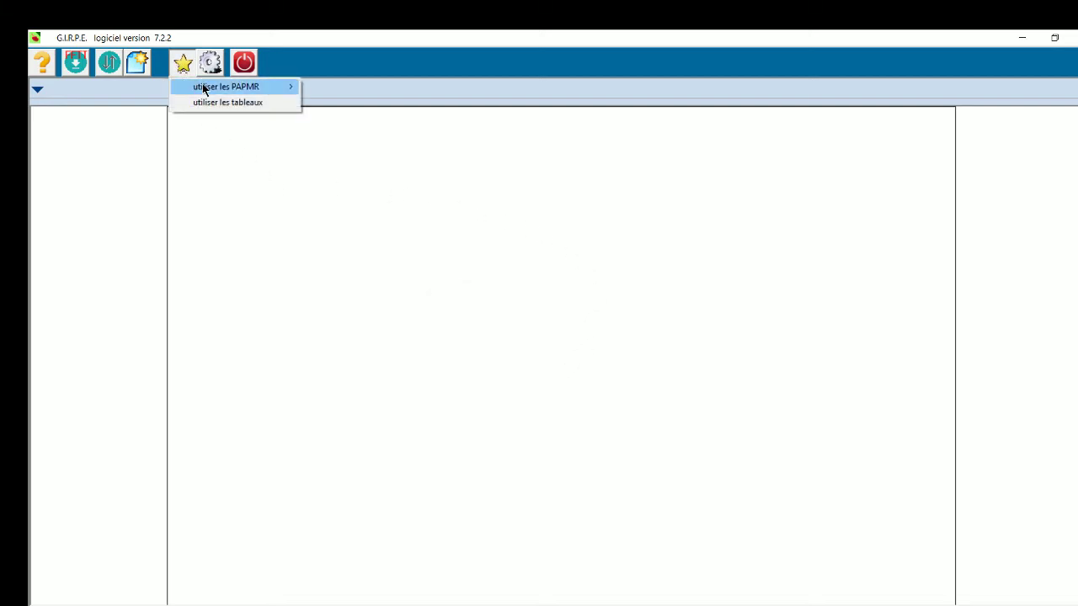
mouse_move(204, 87)
mouse_move(429, 88)
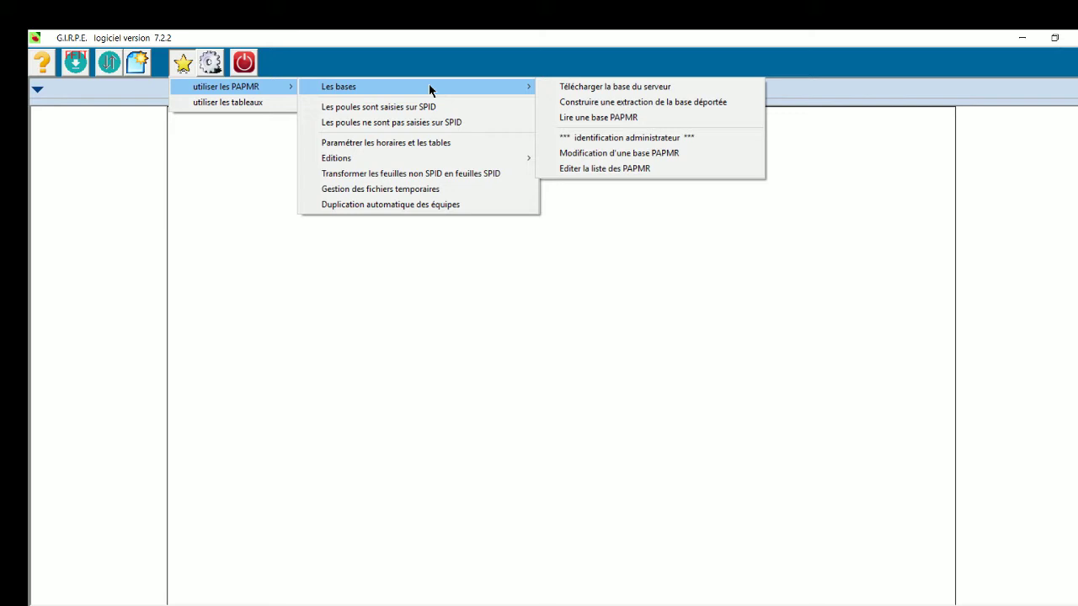
click(603, 117)
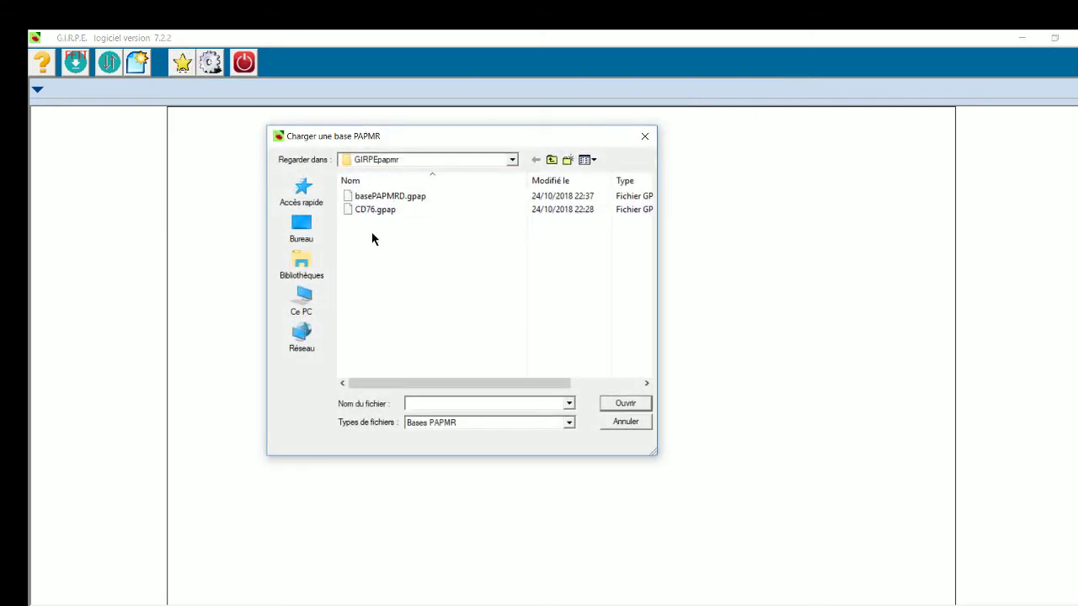
click(410, 197)
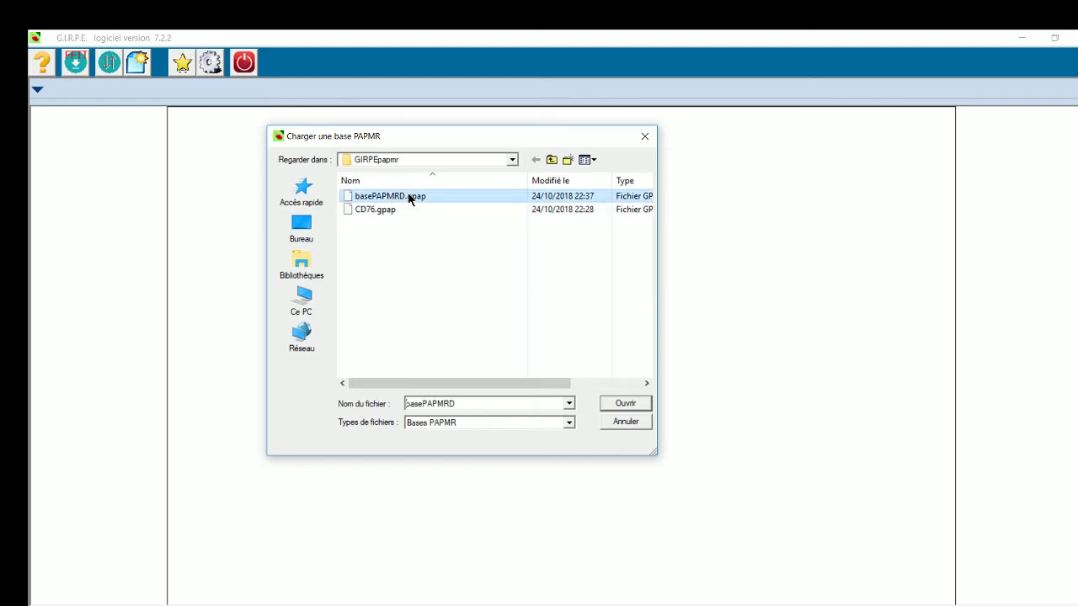
click(452, 195)
click(523, 196)
click(630, 406)
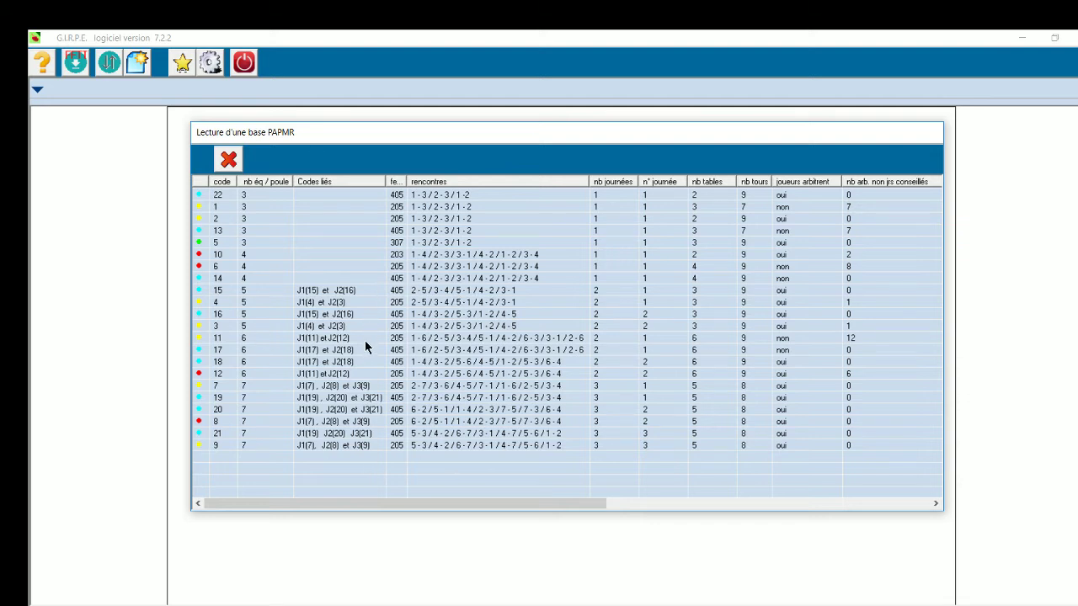
click(225, 159)
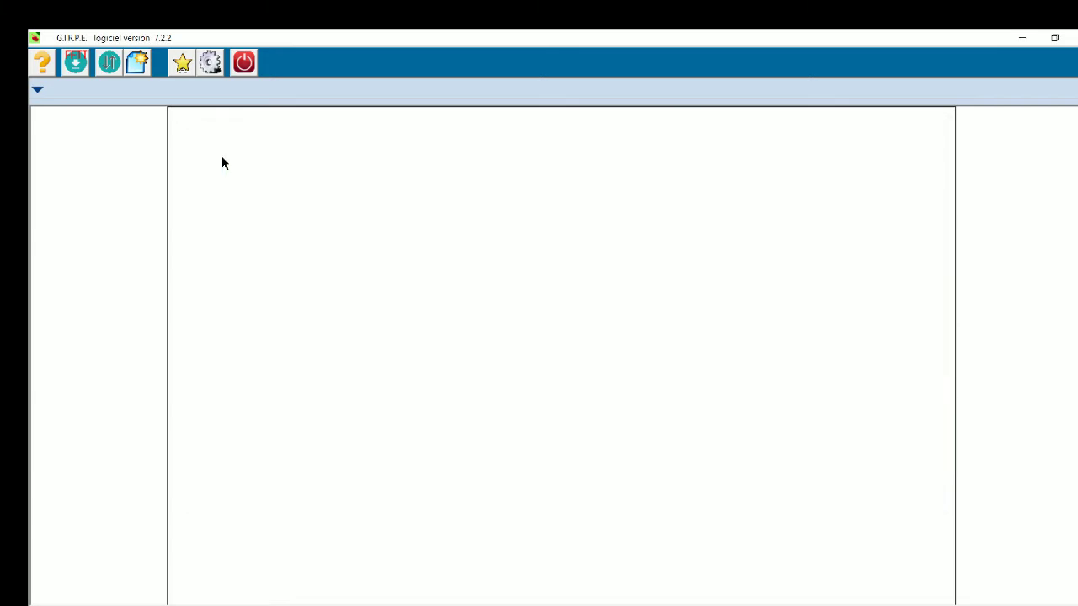
Build an extraction of the remote PAPMR base containing the five-team entries with codes 3 and 4.
click(182, 66)
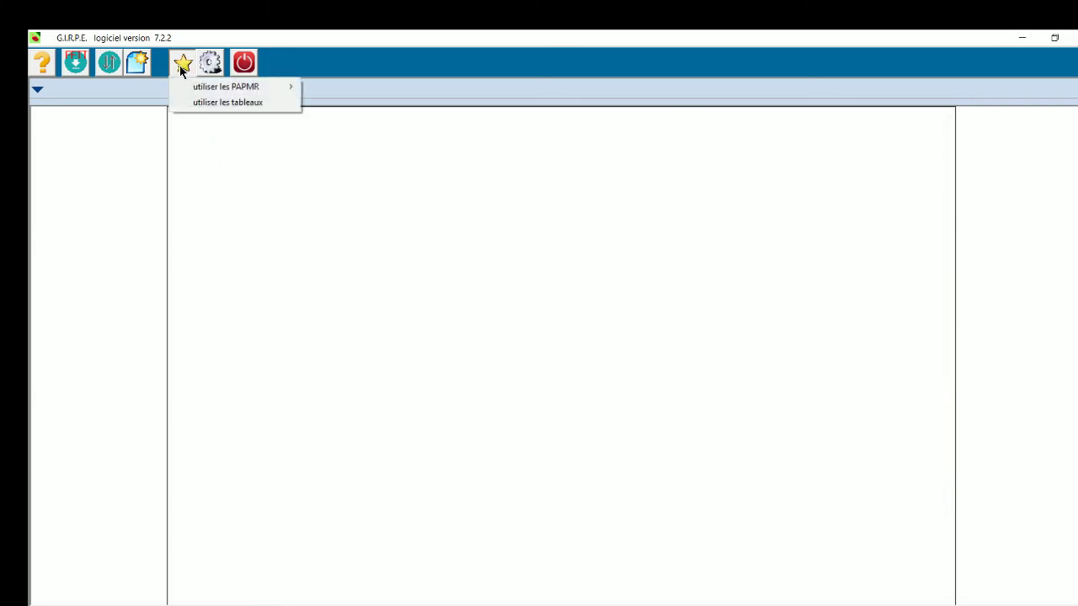
mouse_move(235, 87)
mouse_move(346, 89)
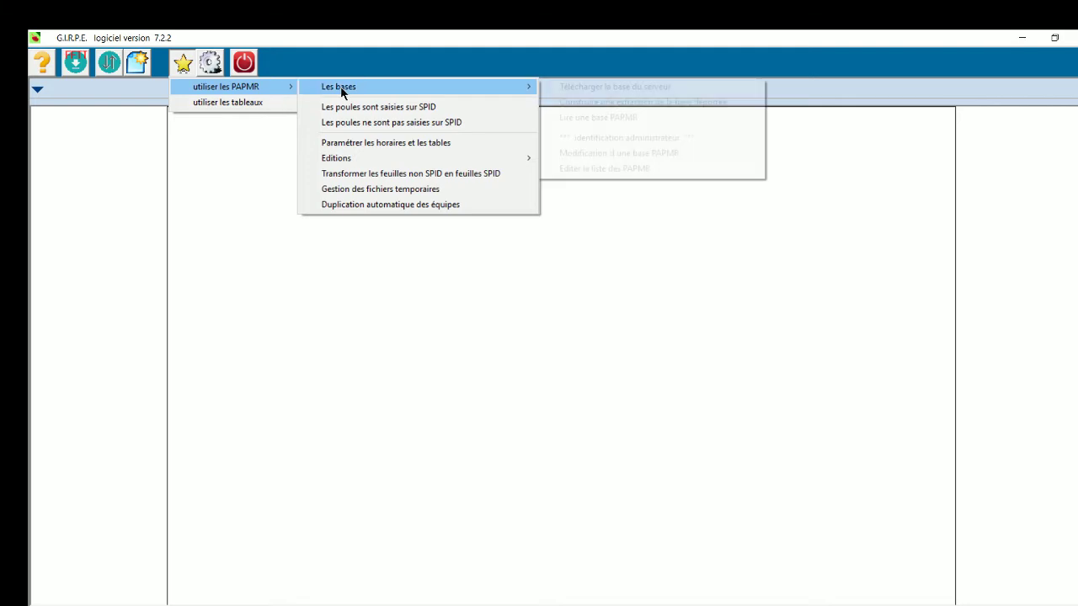
click(715, 102)
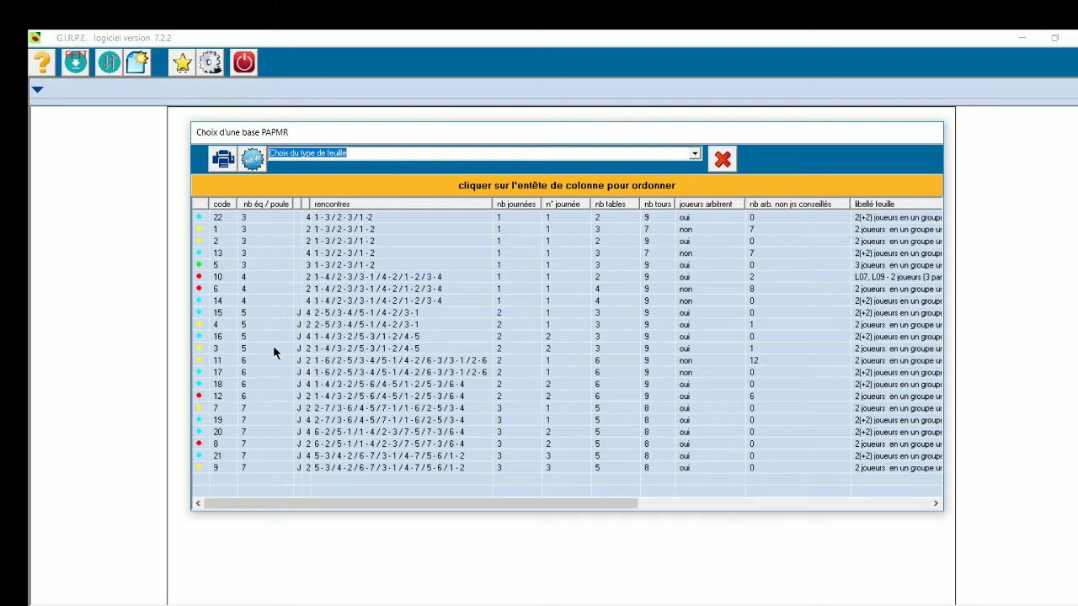
double_click(227, 348)
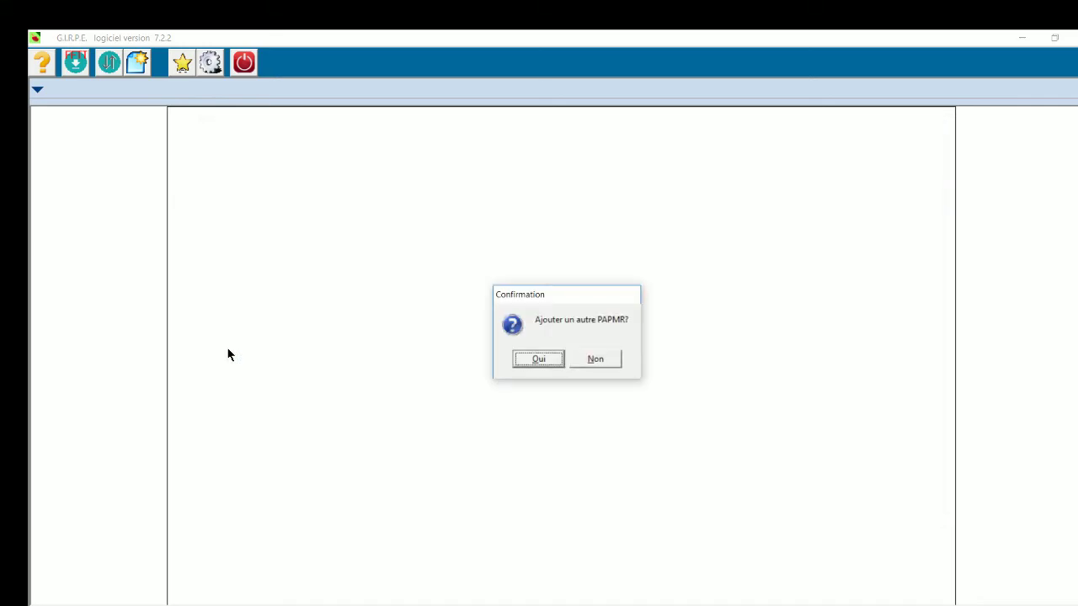
click(538, 360)
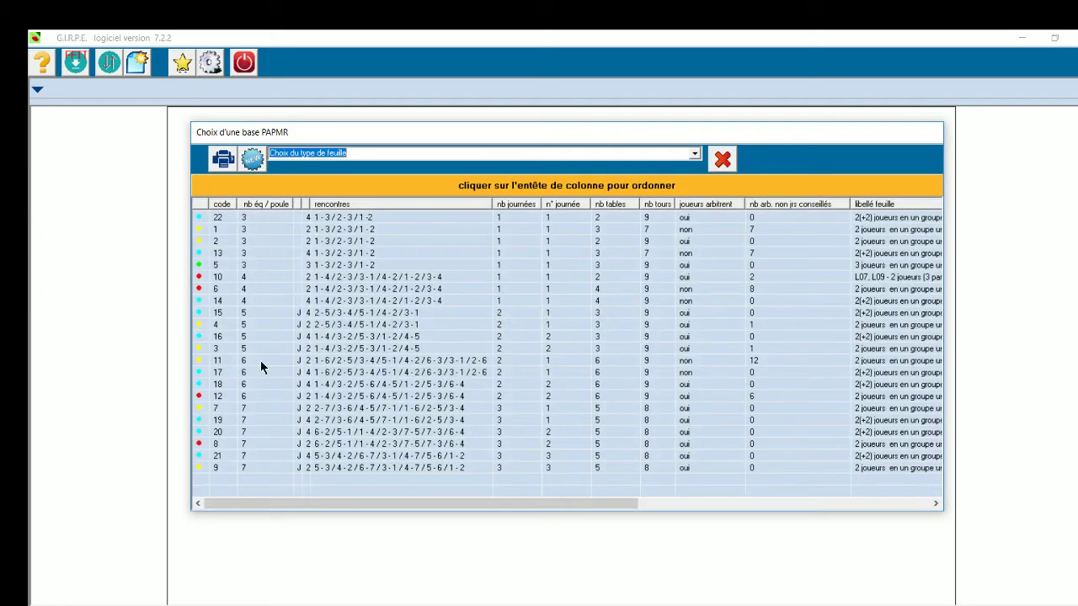
double_click(225, 323)
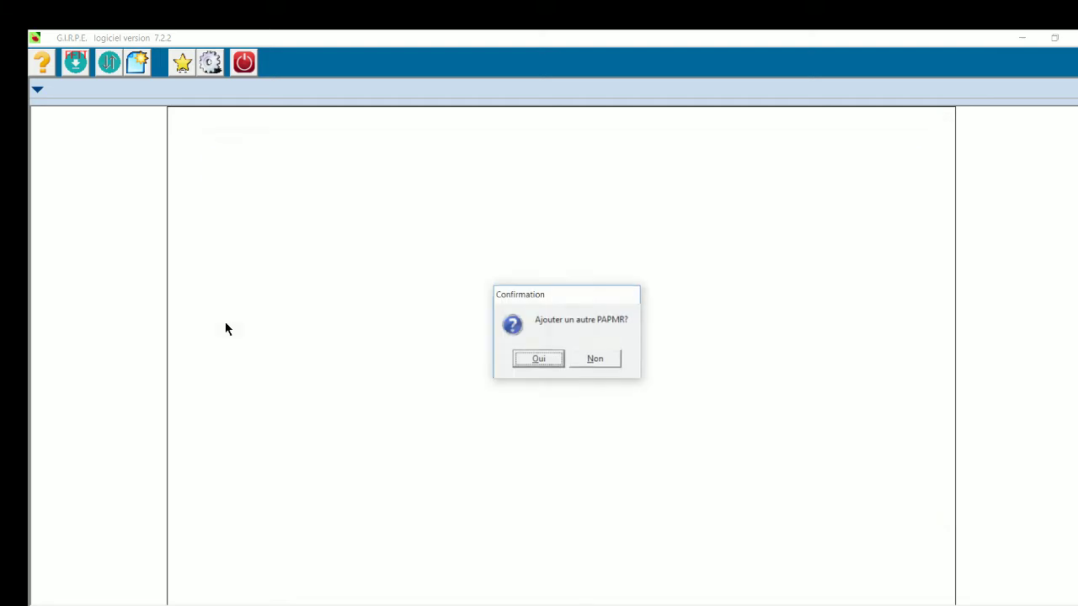
Finish adding PAPMR entries and save the extracted base over CD76.gpap in the GIRPEpapmr folder.
click(599, 361)
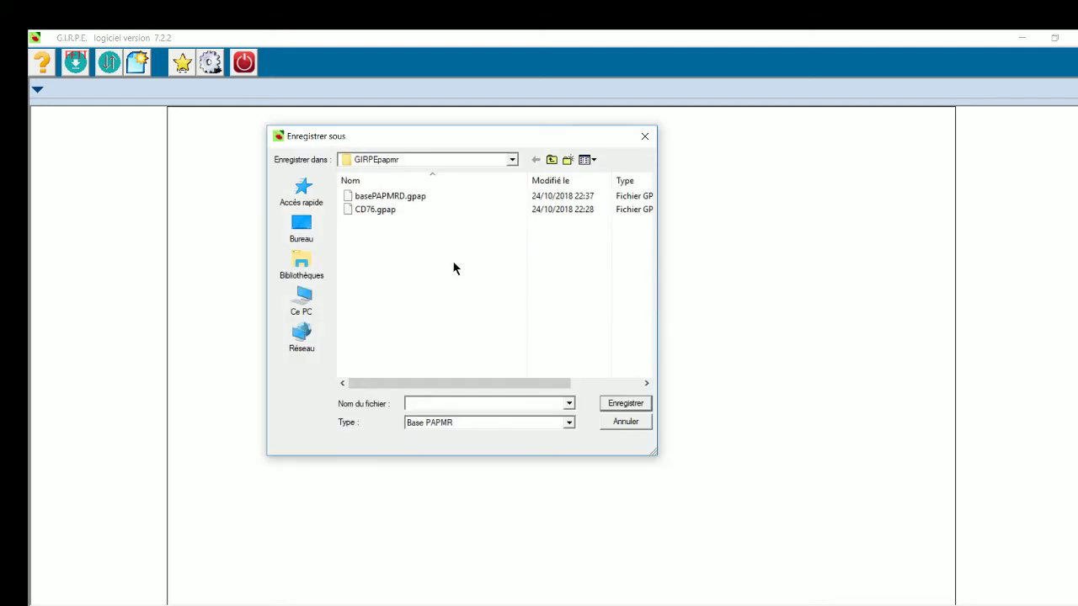
click(382, 211)
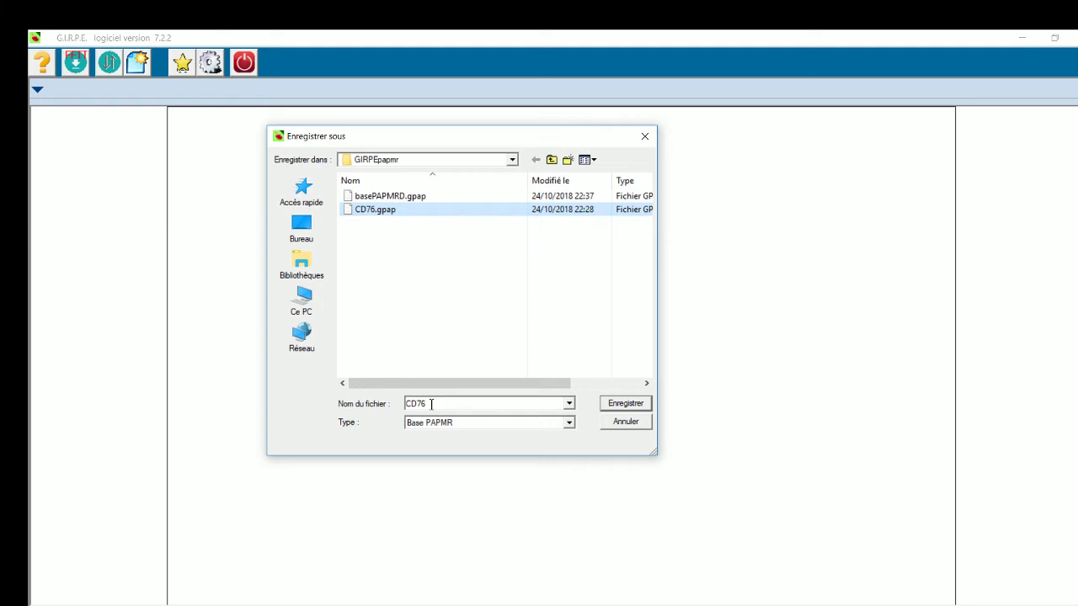
click(615, 406)
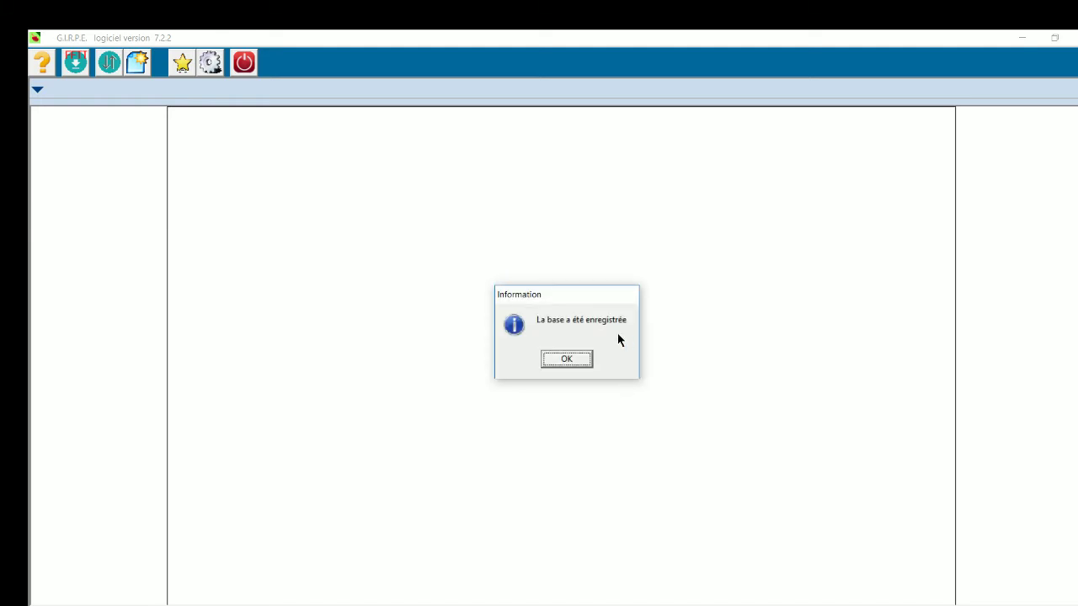
click(565, 362)
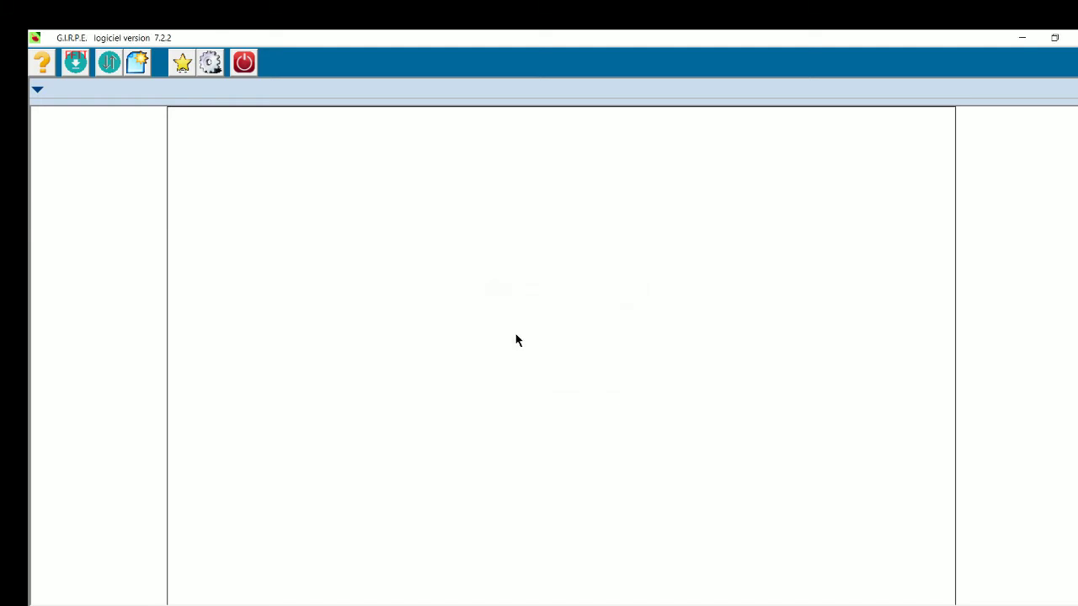
Open the CD76.gpap base for reading, check its extracted PAPMR entries, and close the list.
click(181, 65)
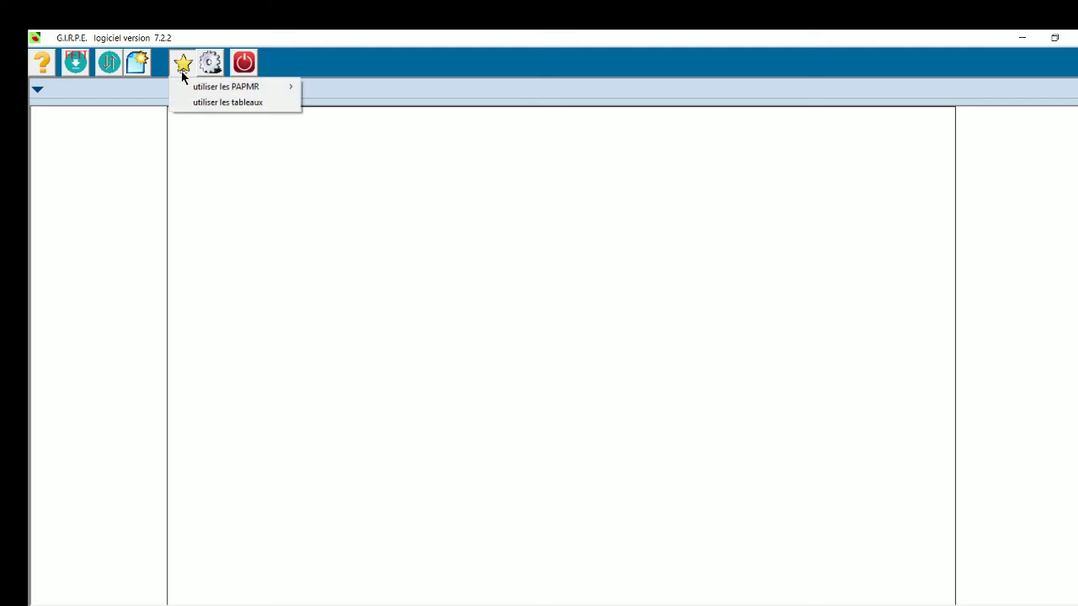
mouse_move(197, 85)
mouse_move(343, 93)
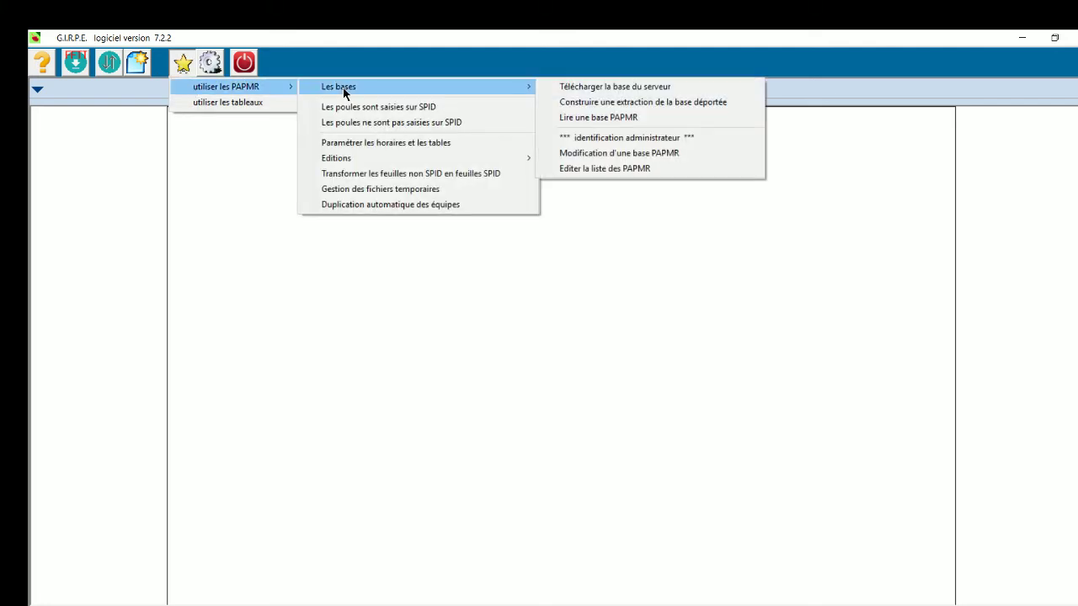
click(587, 116)
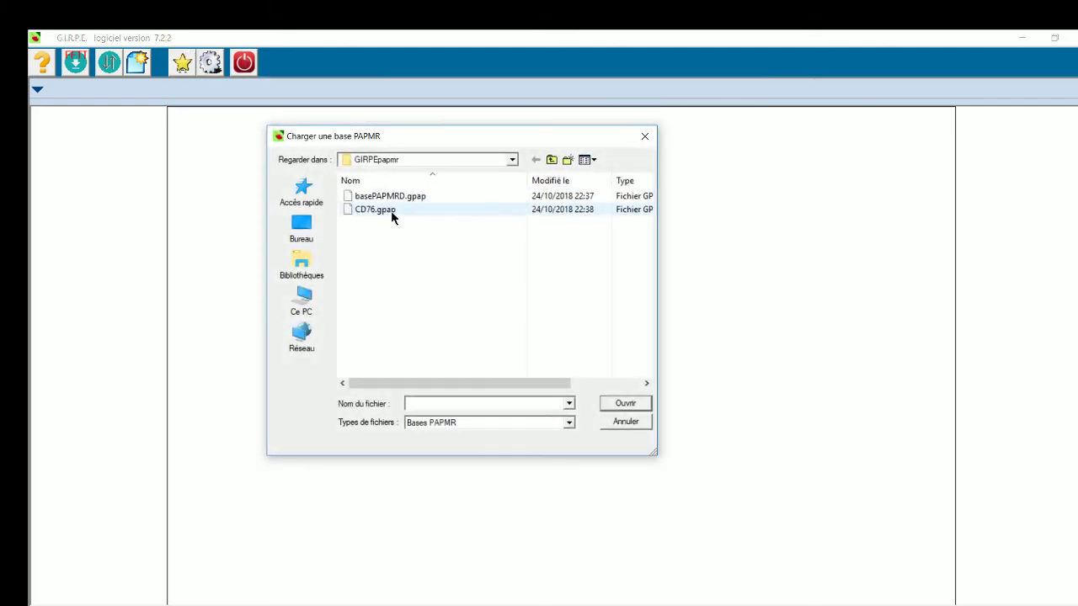
click(460, 215)
click(631, 403)
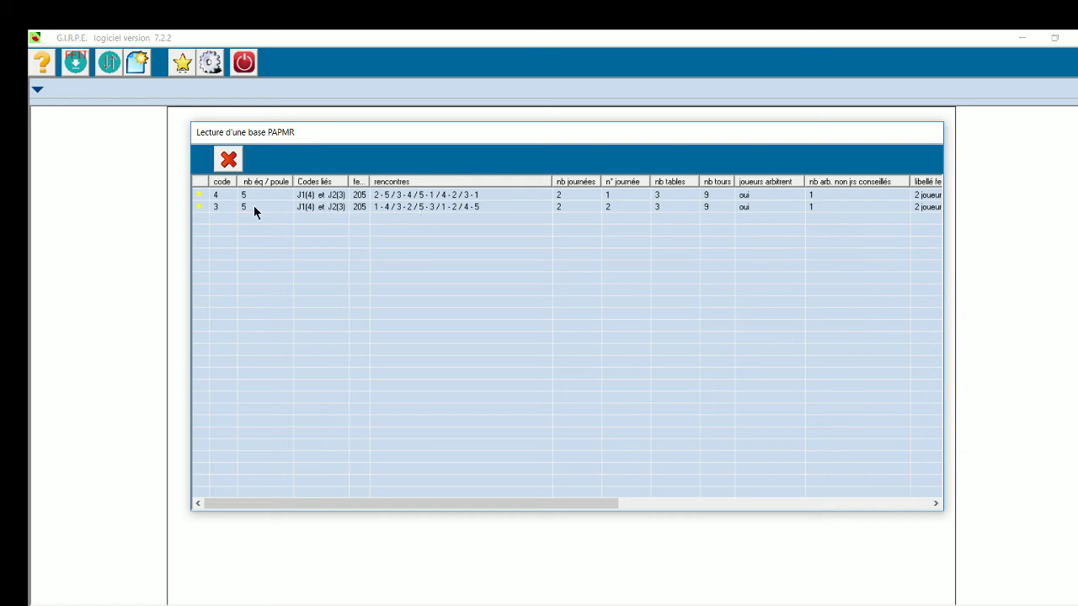
click(228, 159)
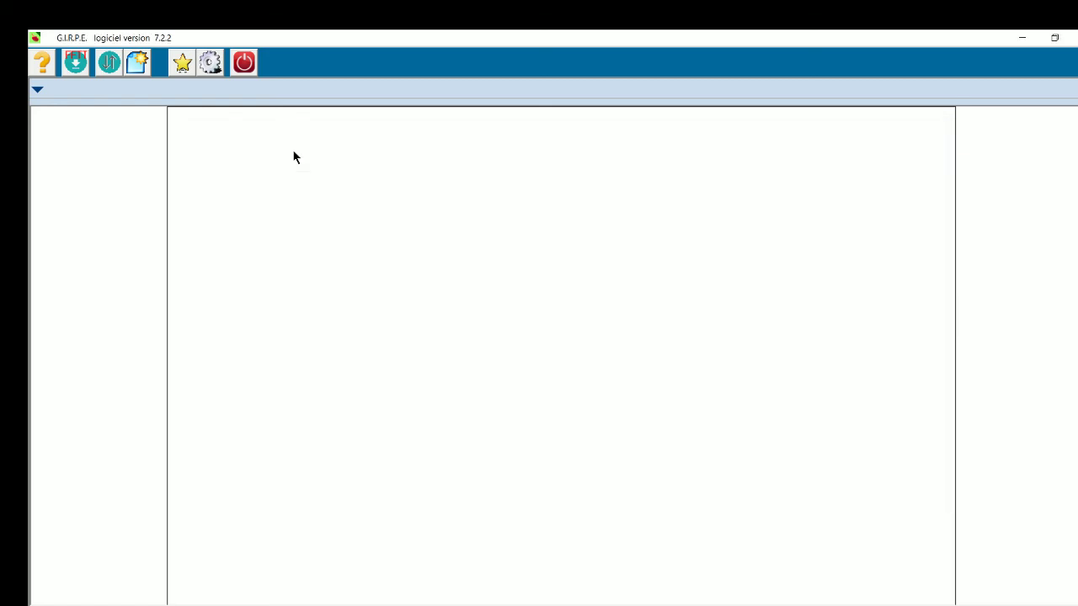